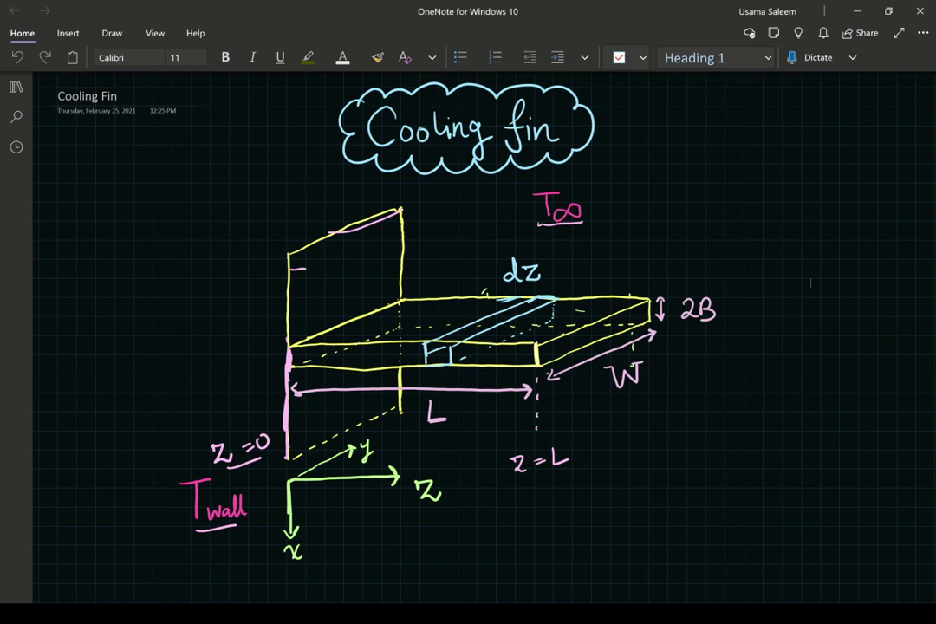
Scroll the Cooling Fin page and bring up the Draw tab's inking pens
{"action": "scroll", "coordinate": [811, 281], "scroll_direction": "right", "scroll_amount": 3}
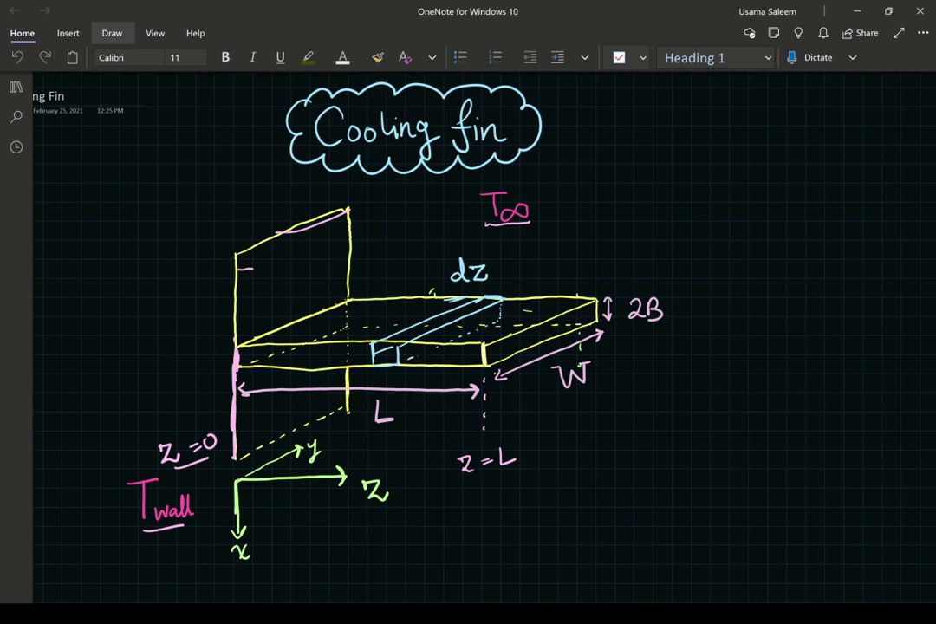
{"action": "left_click", "coordinate": [112, 33]}
Handwrite 'Application' in yellow ink to the right of the fin diagram
{"action": "left_click", "coordinate": [183, 57]}
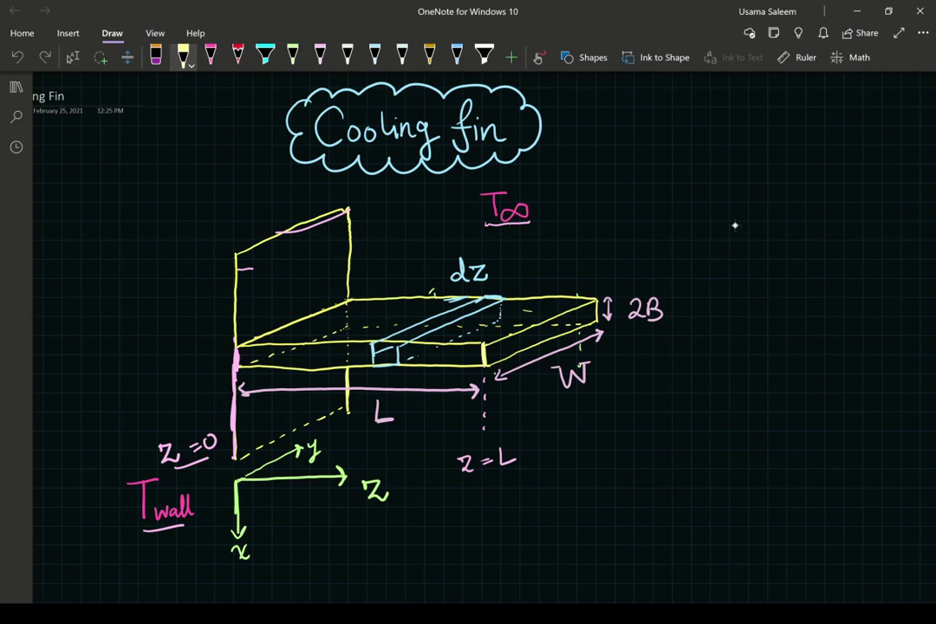
{"action": "left_click_drag", "start_coordinate": [732, 249], "coordinate": [731, 274]}
{"action": "mouse_move", "coordinate": [742, 247]}
{"action": "left_mouse_down"}
{"action": "mouse_move", "coordinate": [749, 284]}
{"action": "mouse_move", "coordinate": [745, 271]}
{"action": "left_mouse_up"}
{"action": "mouse_move", "coordinate": [755, 256]}
{"action": "left_mouse_down"}
{"action": "mouse_move", "coordinate": [758, 295]}
{"action": "mouse_move", "coordinate": [775, 295]}
{"action": "mouse_move", "coordinate": [778, 275]}
{"action": "left_mouse_up"}
{"action": "mouse_move", "coordinate": [789, 282]}
{"action": "left_mouse_down"}
{"action": "mouse_move", "coordinate": [800, 253]}
{"action": "mouse_move", "coordinate": [813, 282]}
{"action": "left_mouse_up"}
{"action": "mouse_move", "coordinate": [829, 263]}
{"action": "left_mouse_down"}
{"action": "mouse_move", "coordinate": [825, 282]}
{"action": "mouse_move", "coordinate": [864, 279]}
{"action": "mouse_move", "coordinate": [875, 266]}
{"action": "left_mouse_up"}
{"action": "left_click_drag", "start_coordinate": [879, 278], "coordinate": [887, 279]}
Write 'of conduction' below it and enclose the note in a cloud
{"action": "left_click_drag", "start_coordinate": [751, 316], "coordinate": [755, 328]}
{"action": "left_click_drag", "start_coordinate": [753, 317], "coordinate": [805, 323]}
{"action": "left_click_drag", "start_coordinate": [817, 309], "coordinate": [848, 324]}
{"action": "mouse_move", "coordinate": [853, 299]}
{"action": "left_mouse_down"}
{"action": "mouse_move", "coordinate": [855, 324]}
{"action": "mouse_move", "coordinate": [869, 323]}
{"action": "left_mouse_up"}
{"action": "left_click_drag", "start_coordinate": [877, 314], "coordinate": [884, 324]}
{"action": "mouse_move", "coordinate": [891, 312]}
{"action": "left_mouse_down"}
{"action": "mouse_move", "coordinate": [892, 323]}
{"action": "mouse_move", "coordinate": [888, 310]}
{"action": "left_mouse_up"}
{"action": "left_click_drag", "start_coordinate": [902, 312], "coordinate": [919, 321]}
{"action": "left_click_drag", "start_coordinate": [897, 254], "coordinate": [898, 255]}
{"action": "mouse_move", "coordinate": [733, 213]}
{"action": "left_mouse_down"}
{"action": "mouse_move", "coordinate": [693, 317]}
{"action": "mouse_move", "coordinate": [920, 286]}
{"action": "mouse_move", "coordinate": [735, 212]}
{"action": "left_mouse_up"}
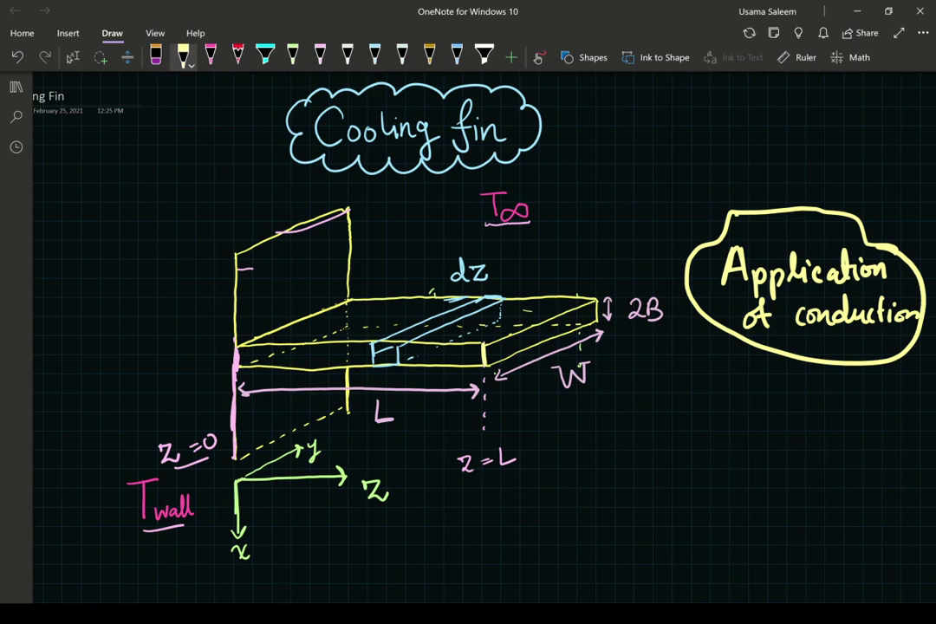
In pink ink, underline Twall again and ring T∞ with a dashed circle
{"action": "left_click", "coordinate": [211, 54]}
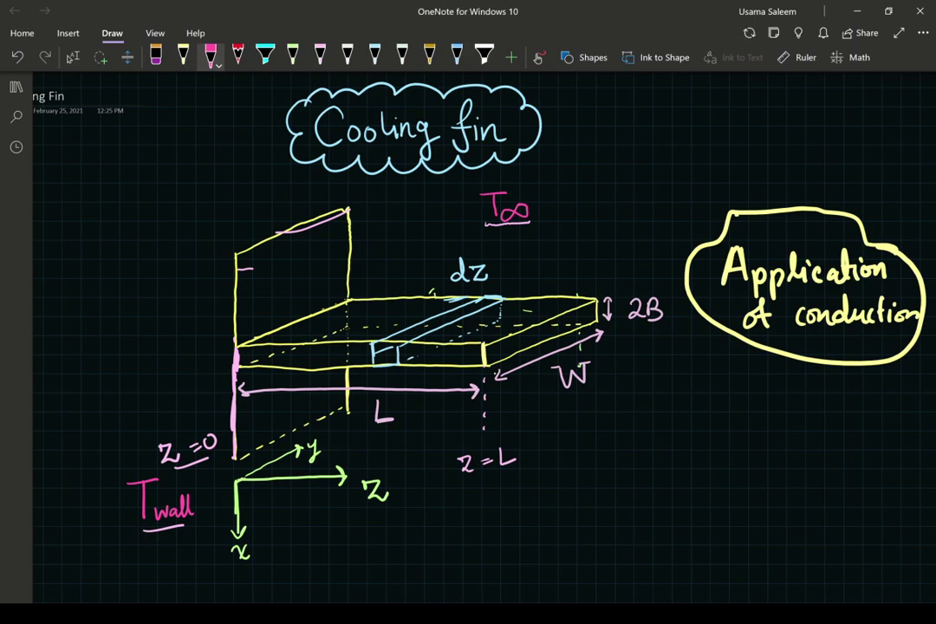
{"action": "left_click_drag", "start_coordinate": [141, 535], "coordinate": [183, 526]}
{"action": "left_click_drag", "start_coordinate": [537, 201], "coordinate": [538, 210]}
{"action": "left_click_drag", "start_coordinate": [513, 249], "coordinate": [525, 248]}
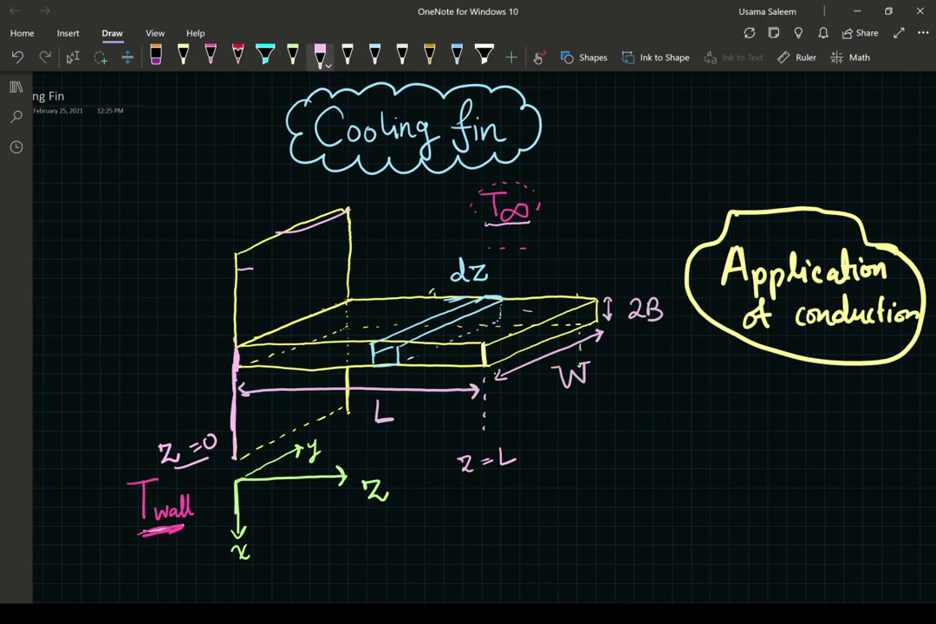
Add a light-pink arrowhead to the L dimension line near the wall
{"action": "left_click", "coordinate": [320, 56]}
{"action": "left_click_drag", "start_coordinate": [281, 388], "coordinate": [282, 398]}
{"action": "left_click", "coordinate": [293, 57]}
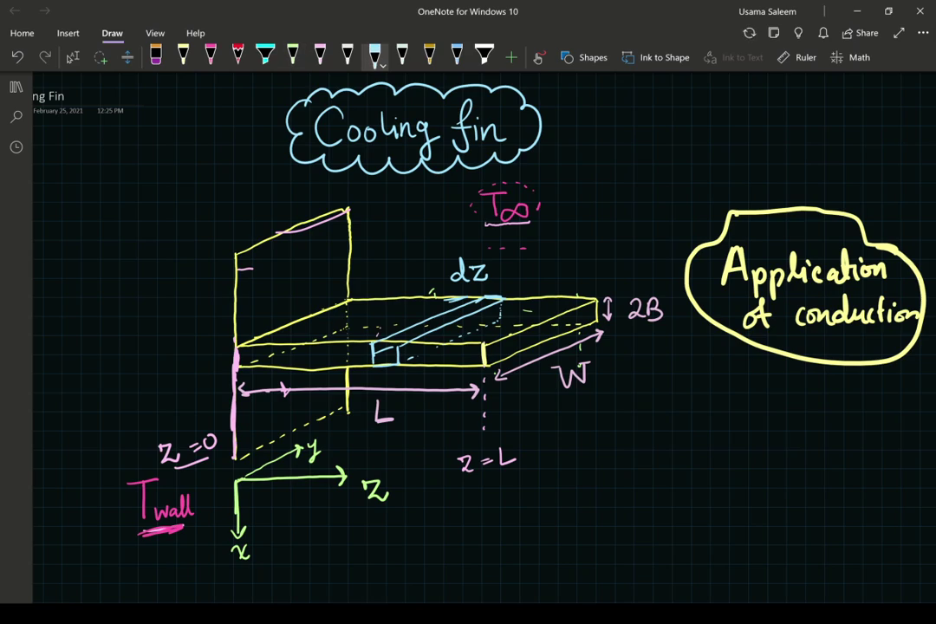
Draw four magenta wavy heat-flow arrows, two below the fin and two above it
{"action": "left_click", "coordinate": [210, 56]}
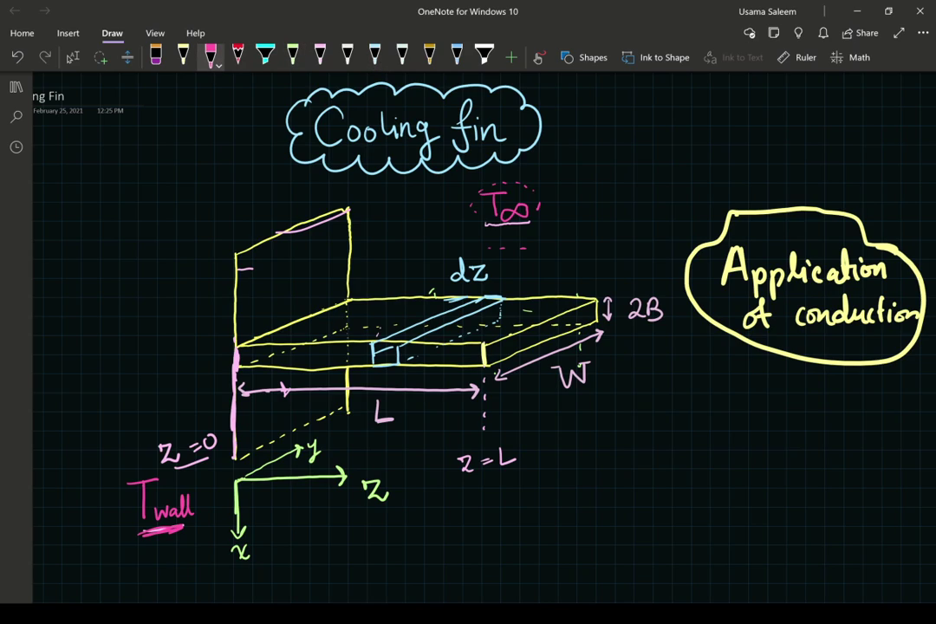
{"action": "mouse_move", "coordinate": [432, 371]}
{"action": "left_mouse_down"}
{"action": "mouse_move", "coordinate": [422, 446]}
{"action": "mouse_move", "coordinate": [429, 440]}
{"action": "left_mouse_up"}
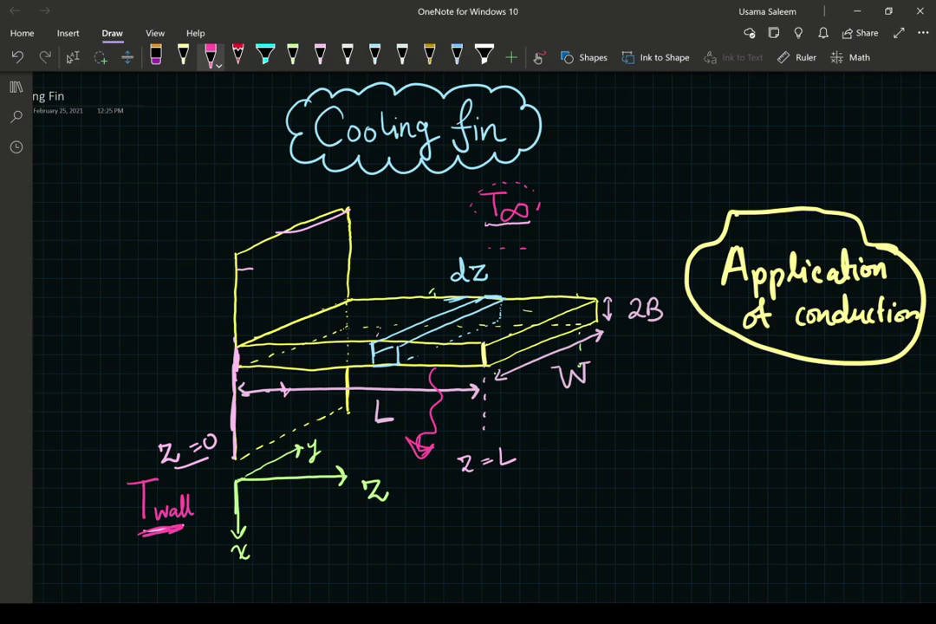
{"action": "mouse_move", "coordinate": [369, 373]}
{"action": "left_mouse_down"}
{"action": "mouse_move", "coordinate": [352, 444]}
{"action": "mouse_move", "coordinate": [362, 439]}
{"action": "left_mouse_up"}
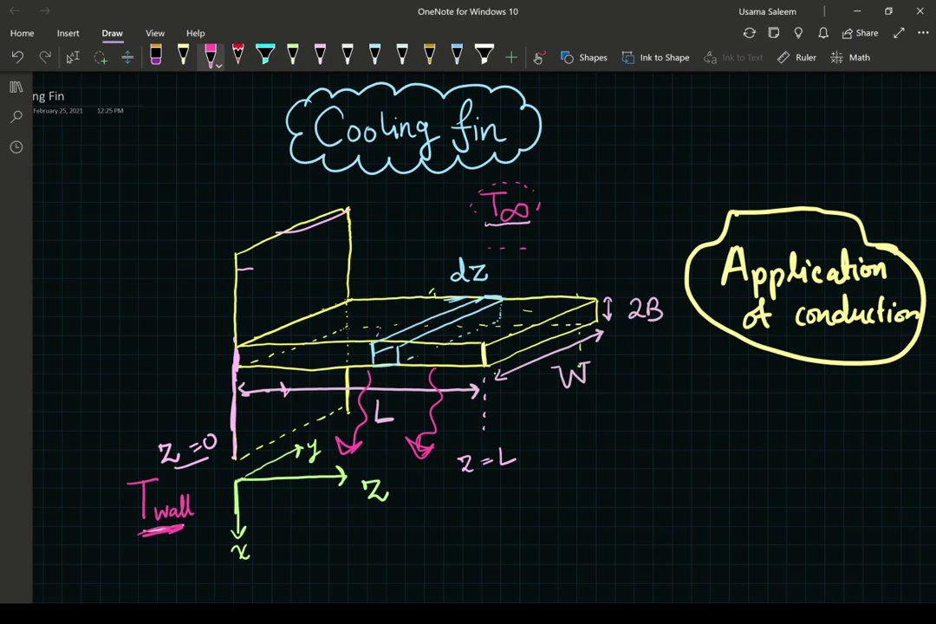
{"action": "left_click_drag", "start_coordinate": [391, 293], "coordinate": [388, 252]}
{"action": "left_click_drag", "start_coordinate": [520, 295], "coordinate": [557, 251]}
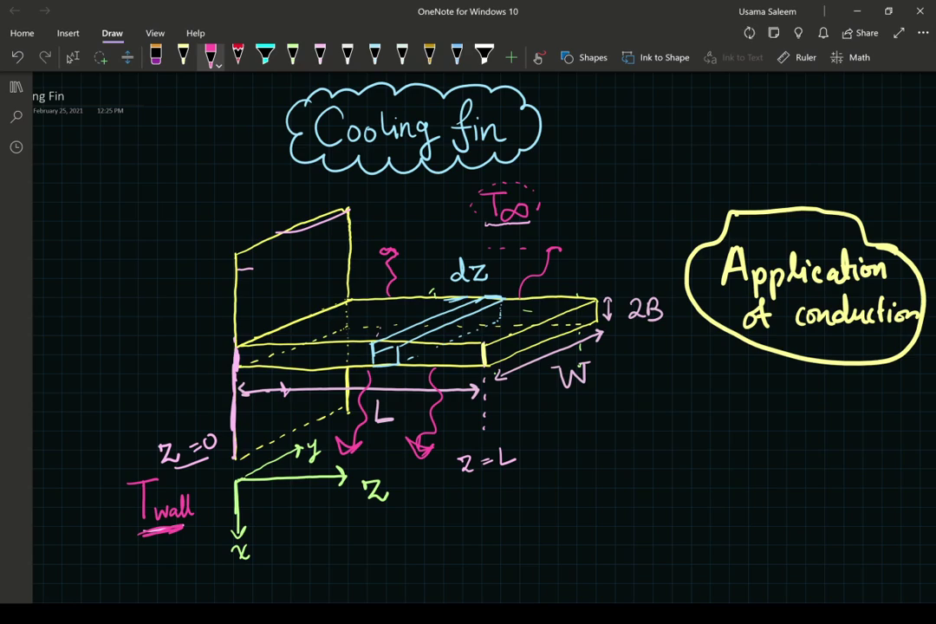
{"action": "left_click", "coordinate": [183, 56]}
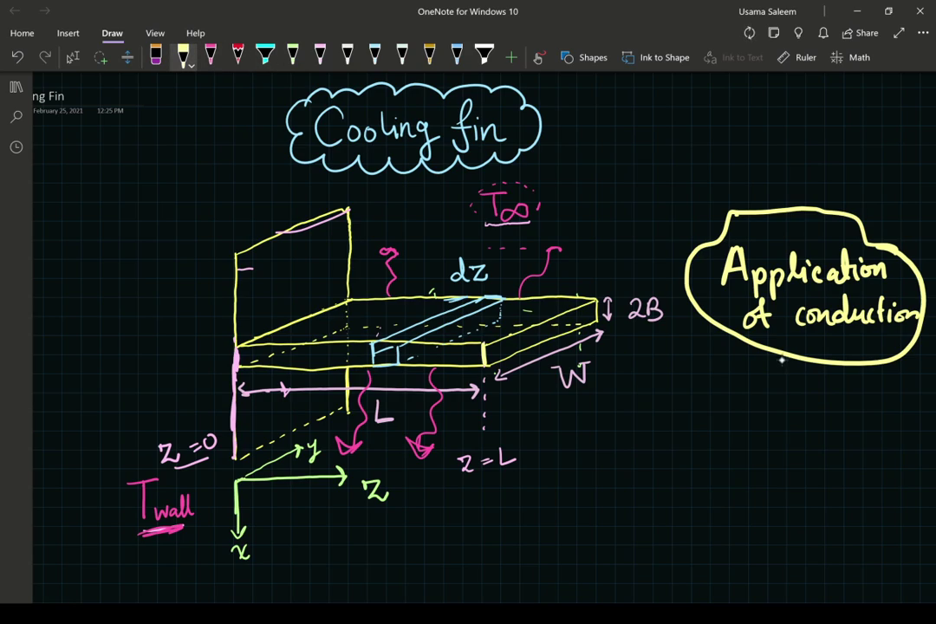
Draw a yellow arrow down from the cloud to a circled 'Extended Surface' bubble
{"action": "mouse_move", "coordinate": [782, 362]}
{"action": "left_mouse_down"}
{"action": "mouse_move", "coordinate": [782, 388]}
{"action": "mouse_move", "coordinate": [792, 379]}
{"action": "left_mouse_up"}
{"action": "mouse_move", "coordinate": [687, 397]}
{"action": "left_mouse_down"}
{"action": "mouse_move", "coordinate": [675, 413]}
{"action": "mouse_move", "coordinate": [690, 429]}
{"action": "left_mouse_up"}
{"action": "left_click_drag", "start_coordinate": [700, 412], "coordinate": [711, 427]}
{"action": "mouse_move", "coordinate": [711, 413]}
{"action": "left_mouse_down"}
{"action": "mouse_move", "coordinate": [700, 426]}
{"action": "mouse_move", "coordinate": [770, 427]}
{"action": "mouse_move", "coordinate": [785, 395]}
{"action": "mouse_move", "coordinate": [820, 423]}
{"action": "mouse_move", "coordinate": [851, 394]}
{"action": "mouse_move", "coordinate": [863, 424]}
{"action": "mouse_move", "coordinate": [885, 424]}
{"action": "mouse_move", "coordinate": [893, 409]}
{"action": "left_mouse_up"}
{"action": "mouse_move", "coordinate": [898, 395]}
{"action": "left_mouse_down"}
{"action": "mouse_move", "coordinate": [891, 449]}
{"action": "mouse_move", "coordinate": [913, 430]}
{"action": "mouse_move", "coordinate": [930, 432]}
{"action": "left_mouse_up"}
{"action": "left_click_drag", "start_coordinate": [925, 382], "coordinate": [919, 378]}
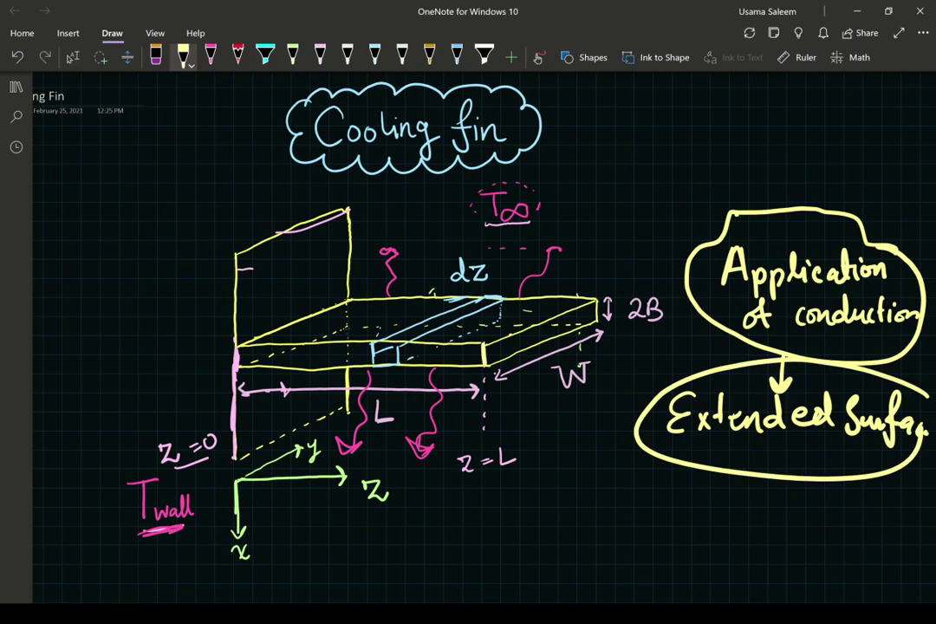
{"action": "left_click_drag", "start_coordinate": [917, 418], "coordinate": [922, 428]}
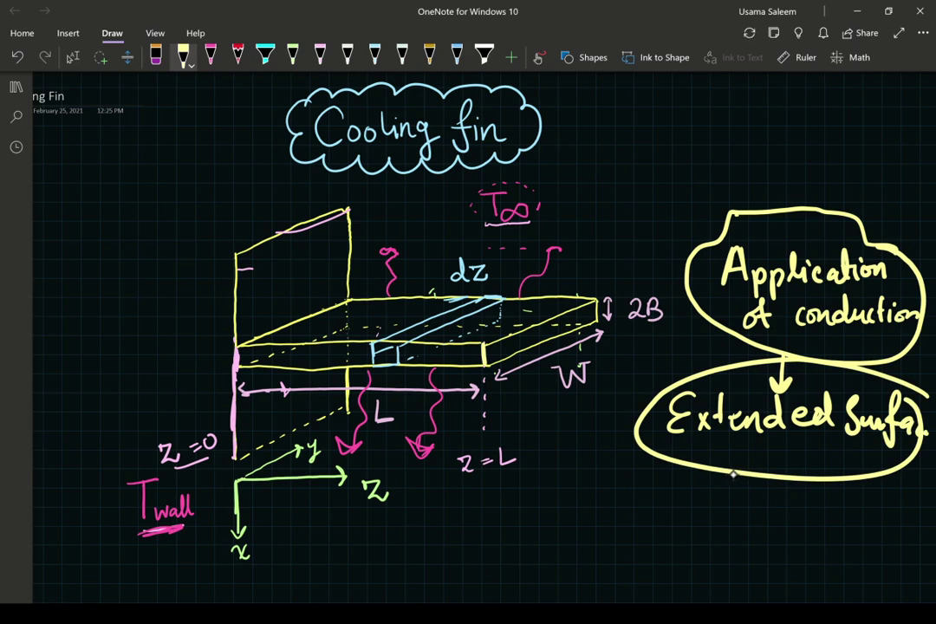
Arrow down to a circled 'Increase Surface Area' bubble
{"action": "left_click_drag", "start_coordinate": [692, 468], "coordinate": [673, 485]}
{"action": "mouse_move", "coordinate": [593, 498]}
{"action": "left_mouse_down"}
{"action": "mouse_move", "coordinate": [594, 525]}
{"action": "mouse_move", "coordinate": [607, 498]}
{"action": "mouse_move", "coordinate": [599, 525]}
{"action": "mouse_move", "coordinate": [614, 511]}
{"action": "mouse_move", "coordinate": [672, 525]}
{"action": "left_mouse_up"}
{"action": "mouse_move", "coordinate": [684, 509]}
{"action": "left_mouse_down"}
{"action": "mouse_move", "coordinate": [676, 525]}
{"action": "mouse_move", "coordinate": [756, 525]}
{"action": "mouse_move", "coordinate": [774, 513]}
{"action": "mouse_move", "coordinate": [776, 534]}
{"action": "left_mouse_up"}
{"action": "left_click", "coordinate": [750, 521]}
{"action": "mouse_move", "coordinate": [794, 513]}
{"action": "left_mouse_down"}
{"action": "mouse_move", "coordinate": [798, 523]}
{"action": "mouse_move", "coordinate": [830, 525]}
{"action": "left_mouse_up"}
{"action": "mouse_move", "coordinate": [851, 503]}
{"action": "left_mouse_down"}
{"action": "mouse_move", "coordinate": [843, 529]}
{"action": "mouse_move", "coordinate": [858, 527]}
{"action": "left_mouse_up"}
{"action": "left_click_drag", "start_coordinate": [844, 519], "coordinate": [869, 527]}
{"action": "left_click", "coordinate": [883, 523]}
{"action": "mouse_move", "coordinate": [872, 520]}
{"action": "left_mouse_down"}
{"action": "mouse_move", "coordinate": [598, 473]}
{"action": "mouse_move", "coordinate": [574, 495]}
{"action": "mouse_move", "coordinate": [812, 552]}
{"action": "mouse_move", "coordinate": [888, 545]}
{"action": "mouse_move", "coordinate": [904, 499]}
{"action": "left_mouse_up"}
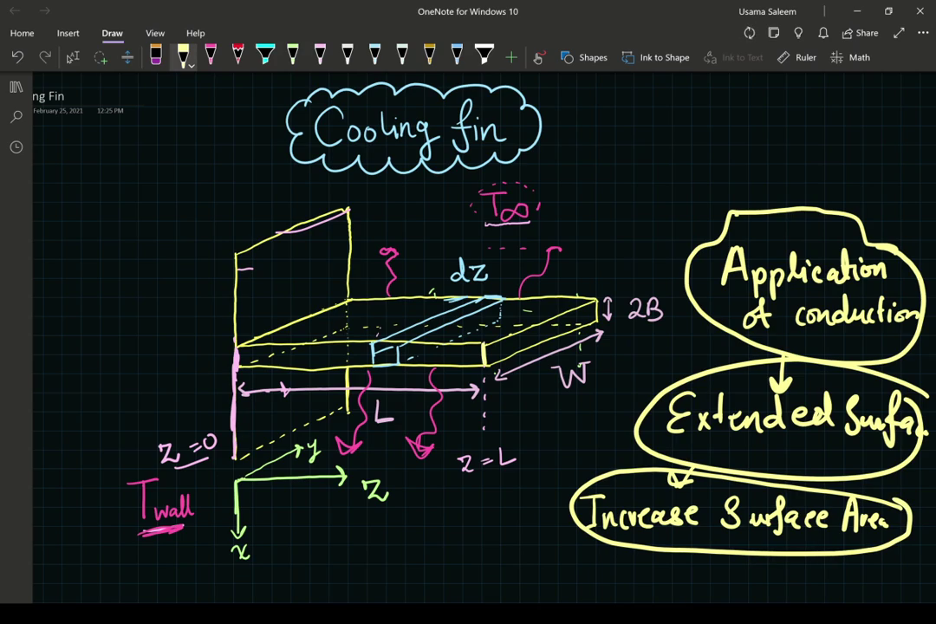
Arrow down to 'Enhance H·T' and enclose it in a cloud
{"action": "mouse_move", "coordinate": [567, 533]}
{"action": "left_mouse_down"}
{"action": "mouse_move", "coordinate": [553, 556]}
{"action": "mouse_move", "coordinate": [569, 555]}
{"action": "left_mouse_up"}
{"action": "mouse_move", "coordinate": [434, 560]}
{"action": "left_mouse_down"}
{"action": "mouse_move", "coordinate": [431, 584]}
{"action": "mouse_move", "coordinate": [452, 586]}
{"action": "left_mouse_up"}
{"action": "left_click", "coordinate": [440, 573]}
{"action": "mouse_move", "coordinate": [459, 556]}
{"action": "left_mouse_down"}
{"action": "mouse_move", "coordinate": [457, 586]}
{"action": "mouse_move", "coordinate": [471, 586]}
{"action": "left_mouse_up"}
{"action": "mouse_move", "coordinate": [484, 572]}
{"action": "left_mouse_down"}
{"action": "mouse_move", "coordinate": [475, 584]}
{"action": "mouse_move", "coordinate": [487, 586]}
{"action": "left_mouse_up"}
{"action": "mouse_move", "coordinate": [490, 574]}
{"action": "left_mouse_down"}
{"action": "mouse_move", "coordinate": [501, 586]}
{"action": "mouse_move", "coordinate": [565, 592]}
{"action": "mouse_move", "coordinate": [578, 578]}
{"action": "left_mouse_up"}
{"action": "mouse_move", "coordinate": [578, 565]}
{"action": "left_mouse_down"}
{"action": "mouse_move", "coordinate": [579, 592]}
{"action": "mouse_move", "coordinate": [612, 565]}
{"action": "left_mouse_up"}
{"action": "left_click", "coordinate": [587, 578]}
{"action": "left_click_drag", "start_coordinate": [602, 566], "coordinate": [602, 593]}
{"action": "mouse_move", "coordinate": [417, 574]}
{"action": "left_mouse_down"}
{"action": "mouse_move", "coordinate": [427, 551]}
{"action": "mouse_move", "coordinate": [564, 539]}
{"action": "mouse_move", "coordinate": [419, 592]}
{"action": "left_mouse_up"}
{"action": "left_click_drag", "start_coordinate": [571, 564], "coordinate": [622, 540]}
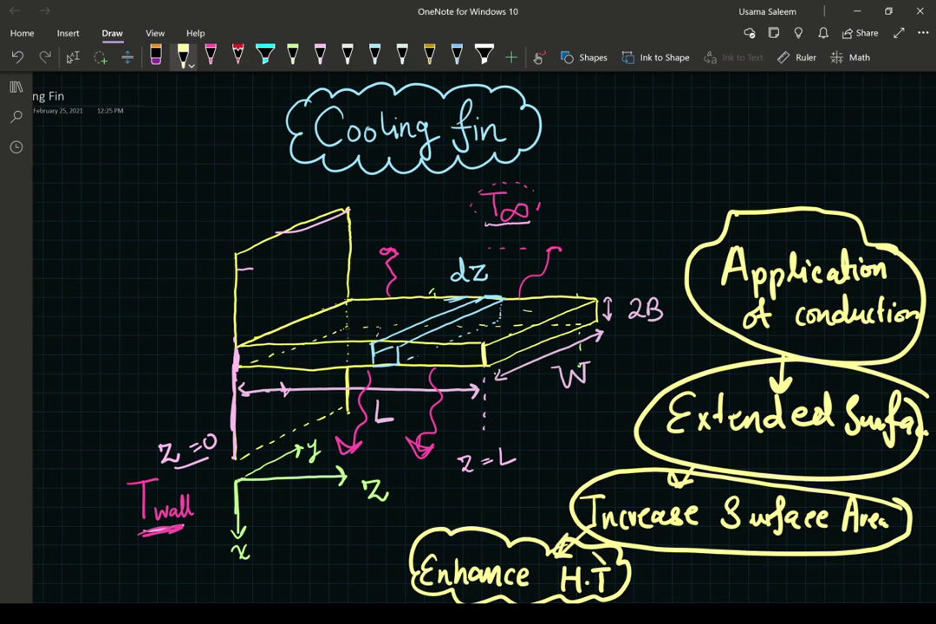
{"action": "scroll", "coordinate": [468, 347], "scroll_direction": "down", "scroll_amount": 3}
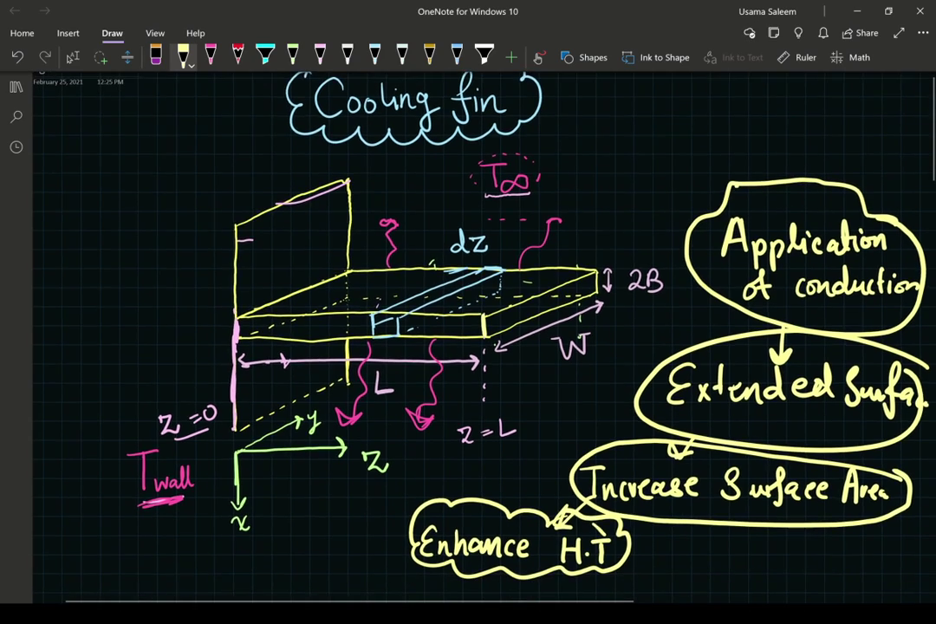
{"action": "scroll", "coordinate": [468, 347], "scroll_direction": "down", "scroll_amount": 5}
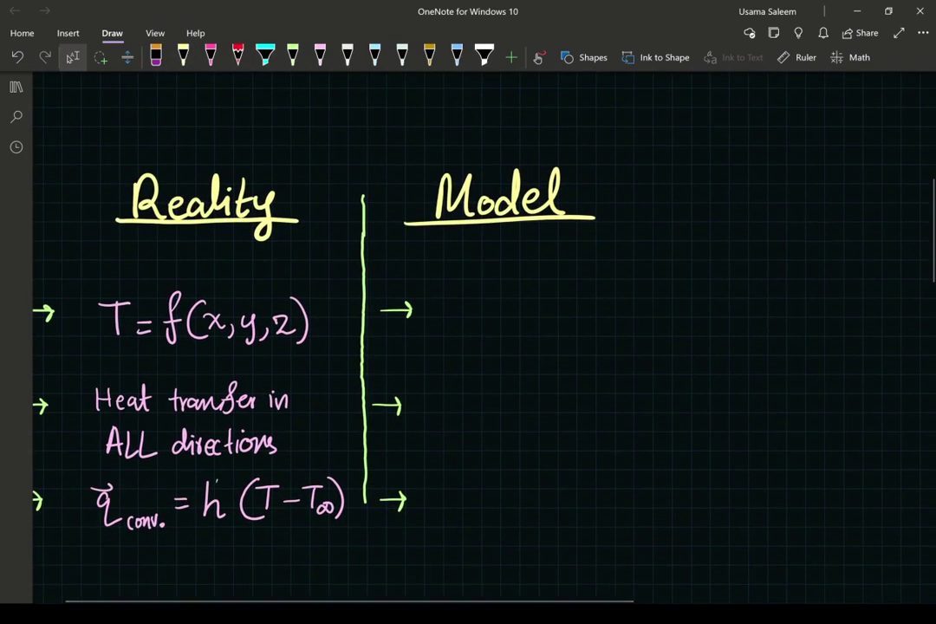
{"action": "scroll", "coordinate": [468, 347], "scroll_direction": "left", "scroll_amount": 2}
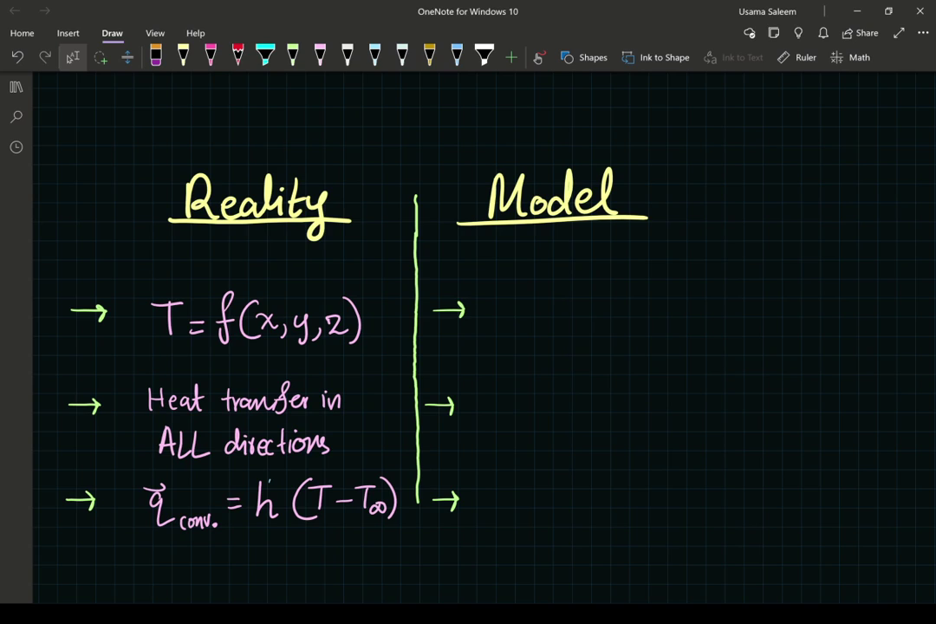
{"action": "scroll", "coordinate": [468, 329], "scroll_direction": "down", "scroll_amount": 1}
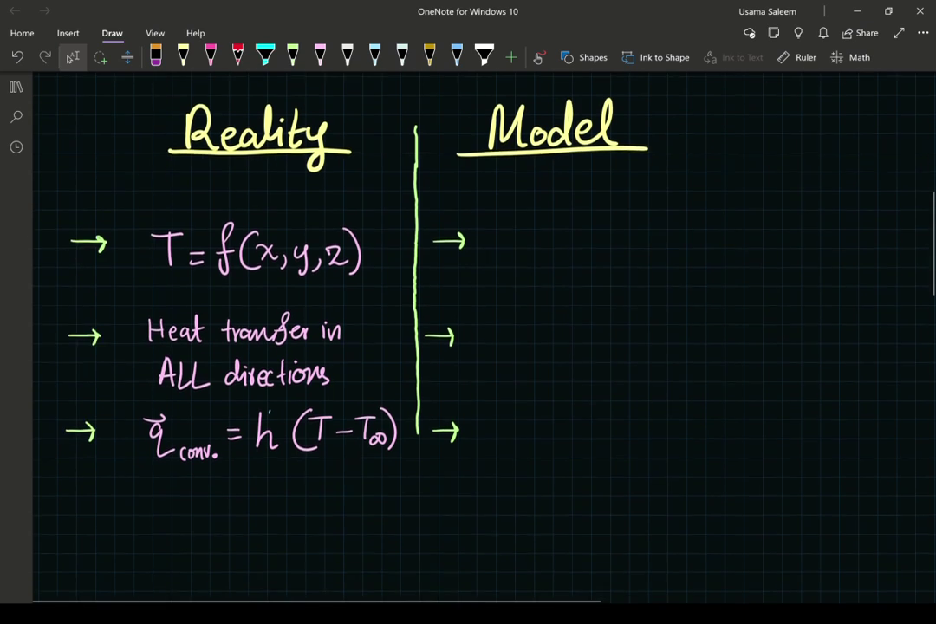
In pink, draw a down arrow from h to 'h = f(T, T∞)' under the q_conv equation
{"action": "left_click", "coordinate": [320, 58]}
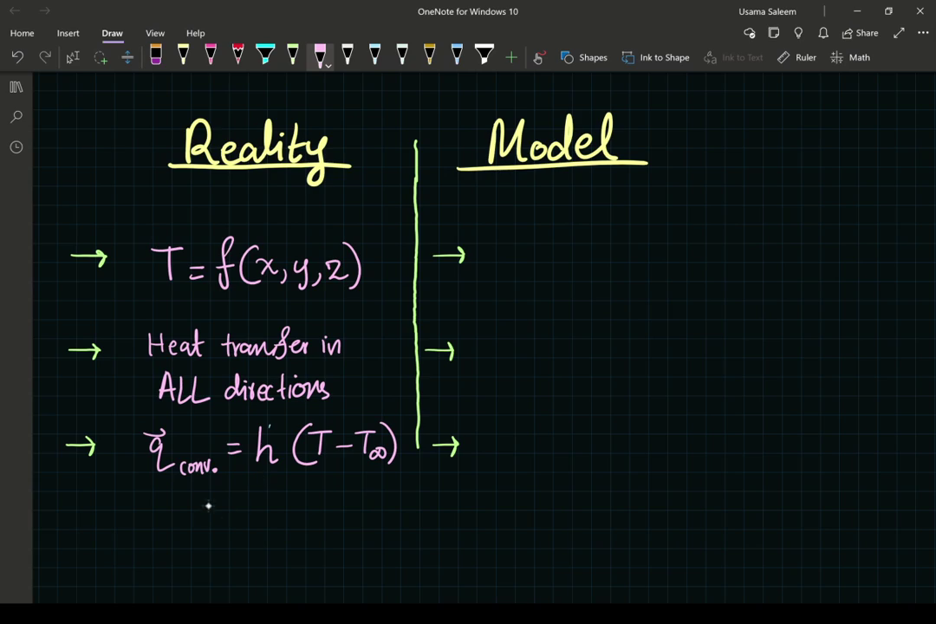
{"action": "mouse_move", "coordinate": [249, 474]}
{"action": "left_mouse_down"}
{"action": "mouse_move", "coordinate": [248, 494]}
{"action": "mouse_move", "coordinate": [254, 485]}
{"action": "left_mouse_up"}
{"action": "mouse_move", "coordinate": [209, 513]}
{"action": "left_mouse_down"}
{"action": "mouse_move", "coordinate": [227, 544]}
{"action": "mouse_move", "coordinate": [246, 527]}
{"action": "left_mouse_up"}
{"action": "left_click_drag", "start_coordinate": [232, 538], "coordinate": [261, 548]}
{"action": "mouse_move", "coordinate": [259, 529]}
{"action": "left_mouse_down"}
{"action": "mouse_move", "coordinate": [276, 528]}
{"action": "mouse_move", "coordinate": [300, 548]}
{"action": "mouse_move", "coordinate": [327, 516]}
{"action": "left_mouse_up"}
{"action": "left_click_drag", "start_coordinate": [318, 518], "coordinate": [317, 545]}
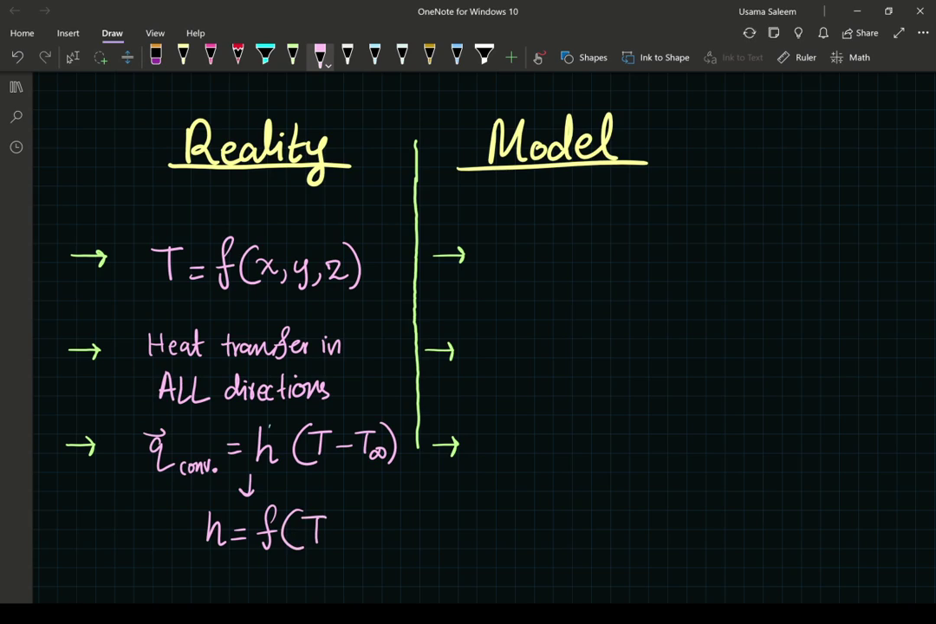
{"action": "mouse_move", "coordinate": [335, 531]}
{"action": "left_mouse_down"}
{"action": "mouse_move", "coordinate": [330, 546]}
{"action": "mouse_move", "coordinate": [369, 517]}
{"action": "left_mouse_up"}
{"action": "mouse_move", "coordinate": [356, 519]}
{"action": "left_mouse_down"}
{"action": "mouse_move", "coordinate": [355, 545]}
{"action": "mouse_move", "coordinate": [387, 541]}
{"action": "mouse_move", "coordinate": [394, 560]}
{"action": "left_mouse_up"}
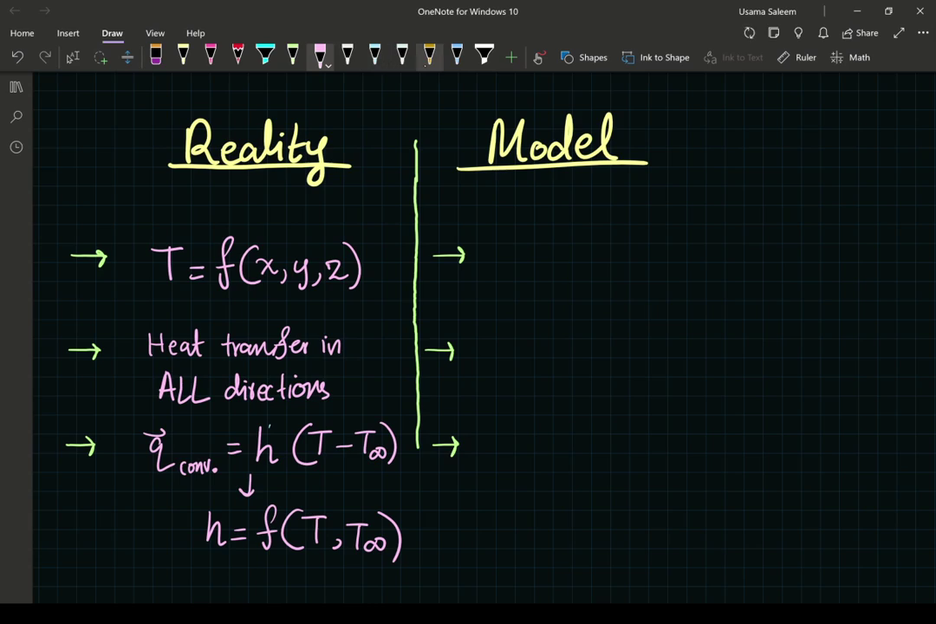
{"action": "left_click", "coordinate": [183, 54]}
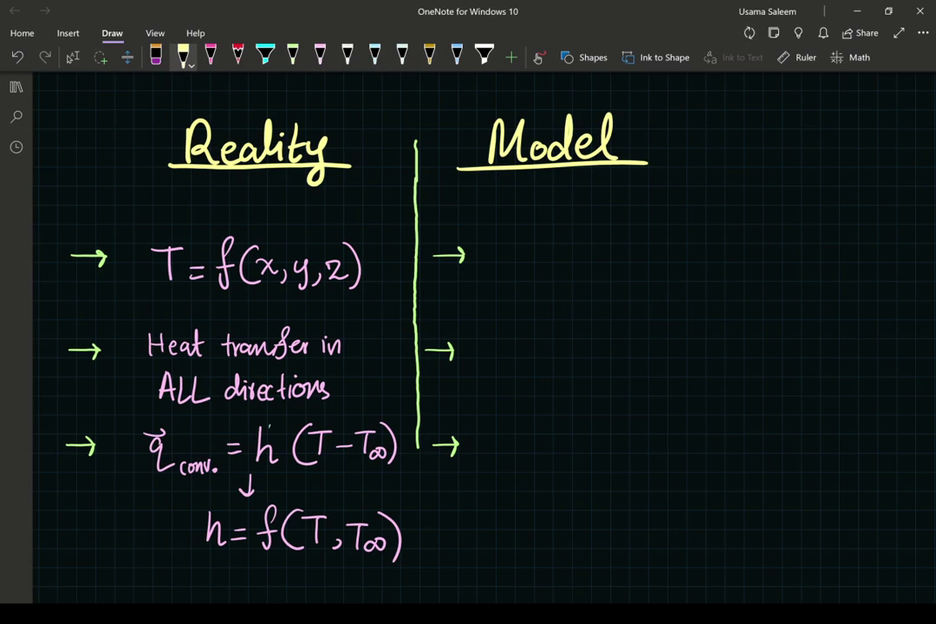
Handwrite 'T = f(z)' in light blue next to the first Model arrow
{"action": "left_click", "coordinate": [374, 54]}
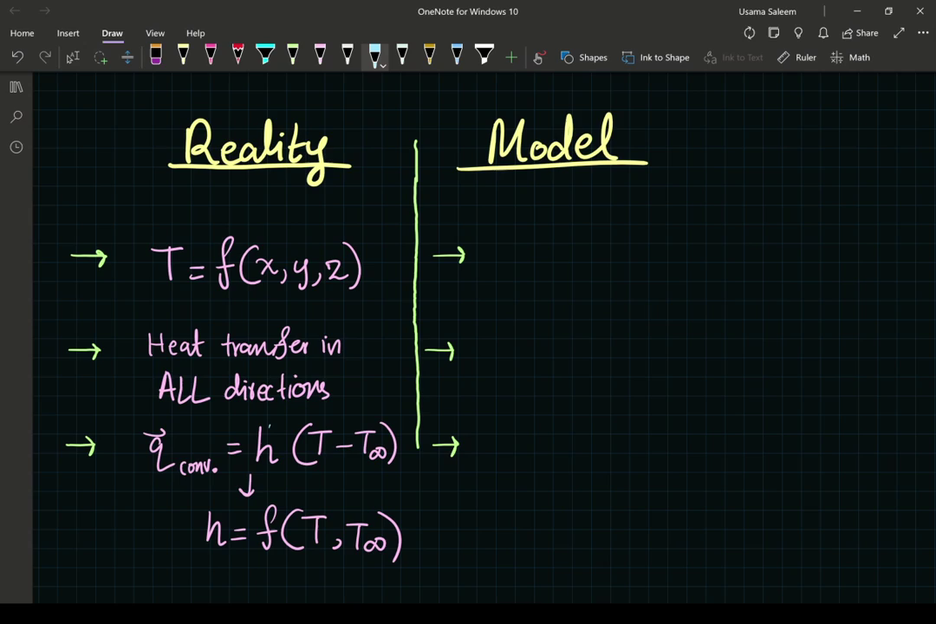
{"action": "mouse_move", "coordinate": [559, 249]}
{"action": "left_mouse_down"}
{"action": "mouse_move", "coordinate": [559, 277]}
{"action": "mouse_move", "coordinate": [570, 248]}
{"action": "mouse_move", "coordinate": [599, 271]}
{"action": "left_mouse_up"}
{"action": "mouse_move", "coordinate": [622, 247]}
{"action": "left_mouse_down"}
{"action": "mouse_move", "coordinate": [606, 286]}
{"action": "mouse_move", "coordinate": [619, 264]}
{"action": "mouse_move", "coordinate": [639, 279]}
{"action": "mouse_move", "coordinate": [649, 267]}
{"action": "mouse_move", "coordinate": [681, 280]}
{"action": "left_mouse_up"}
{"action": "scroll", "coordinate": [468, 330], "scroll_direction": "up", "scroll_amount": 10}
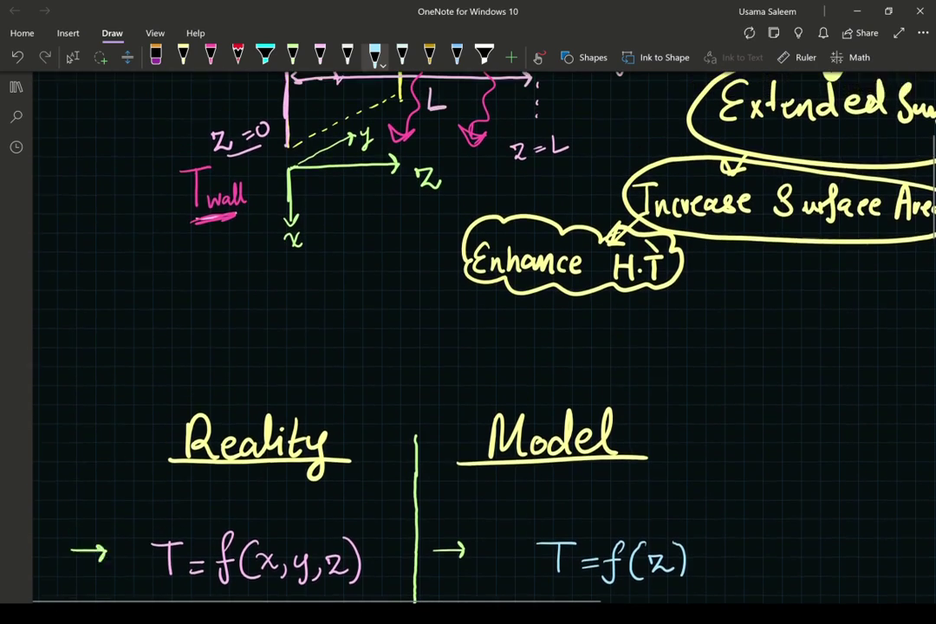
{"action": "left_click", "coordinate": [72, 57]}
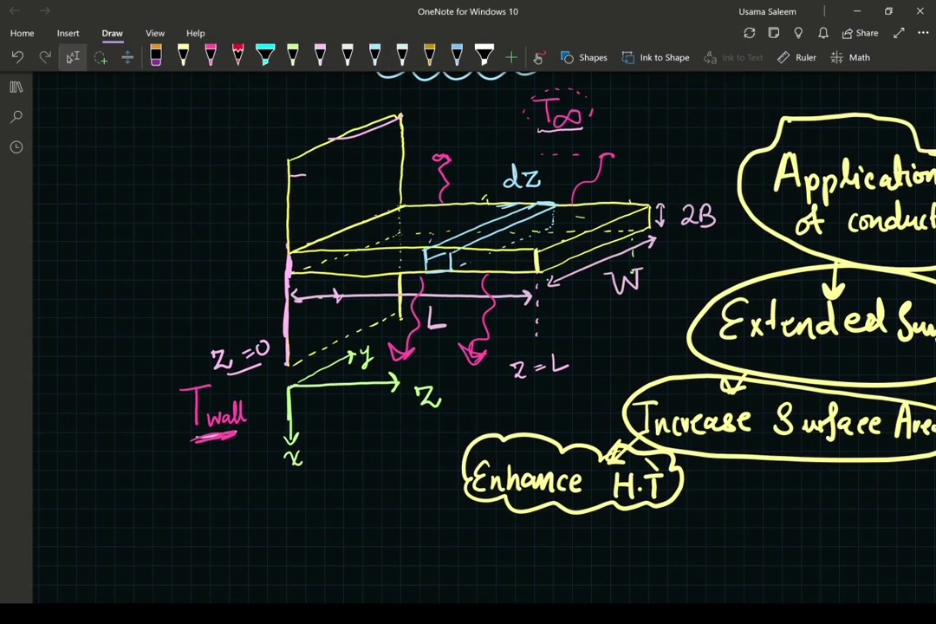
{"action": "scroll", "coordinate": [468, 329], "scroll_direction": "down", "scroll_amount": 10}
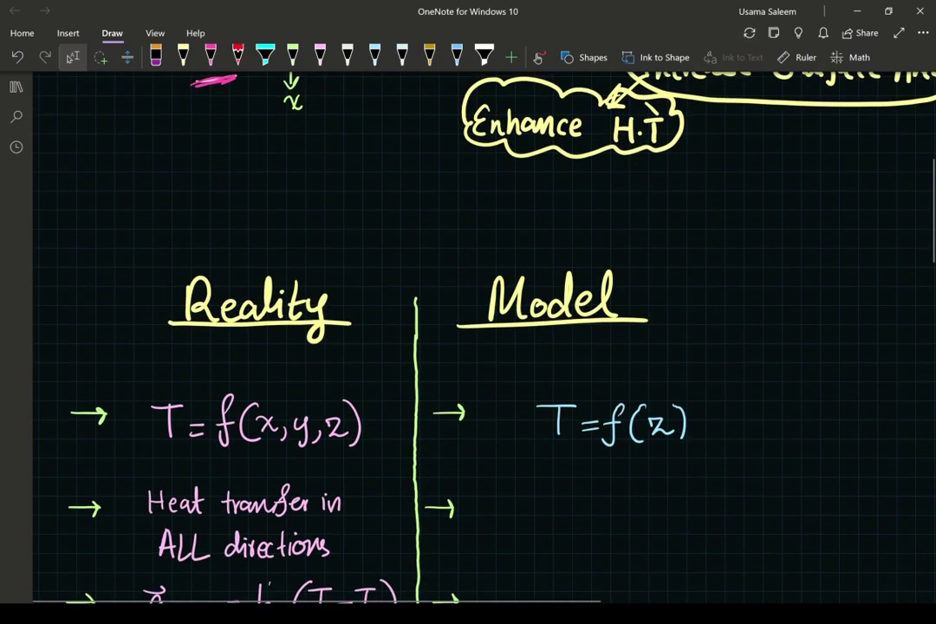
{"action": "scroll", "coordinate": [468, 329], "scroll_direction": "down", "scroll_amount": 3}
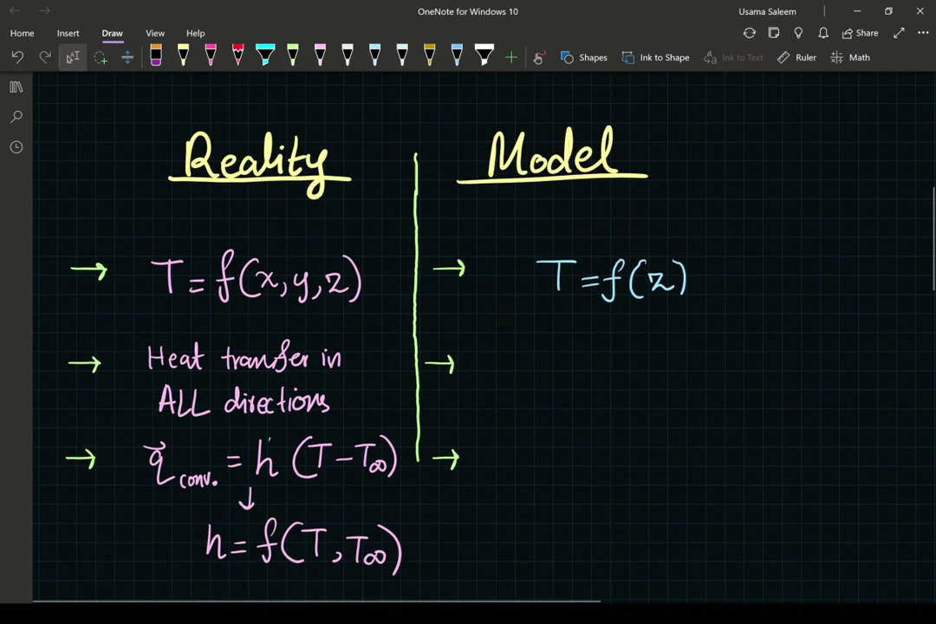
{"action": "left_click", "coordinate": [375, 57]}
Handwrite 'Conduction in z' in light blue beside the middle Model arrow
{"action": "mouse_move", "coordinate": [529, 340]}
{"action": "left_mouse_down"}
{"action": "mouse_move", "coordinate": [520, 346]}
{"action": "mouse_move", "coordinate": [526, 355]}
{"action": "mouse_move", "coordinate": [550, 354]}
{"action": "mouse_move", "coordinate": [565, 332]}
{"action": "mouse_move", "coordinate": [581, 353]}
{"action": "left_mouse_up"}
{"action": "mouse_move", "coordinate": [592, 344]}
{"action": "left_mouse_down"}
{"action": "mouse_move", "coordinate": [588, 354]}
{"action": "mouse_move", "coordinate": [602, 352]}
{"action": "left_mouse_up"}
{"action": "left_click_drag", "start_coordinate": [594, 343], "coordinate": [615, 354]}
{"action": "mouse_move", "coordinate": [627, 342]}
{"action": "left_mouse_down"}
{"action": "mouse_move", "coordinate": [620, 348]}
{"action": "mouse_move", "coordinate": [627, 343]}
{"action": "left_mouse_up"}
{"action": "mouse_move", "coordinate": [631, 342]}
{"action": "left_mouse_down"}
{"action": "mouse_move", "coordinate": [643, 354]}
{"action": "mouse_move", "coordinate": [726, 342]}
{"action": "mouse_move", "coordinate": [735, 352]}
{"action": "left_mouse_up"}
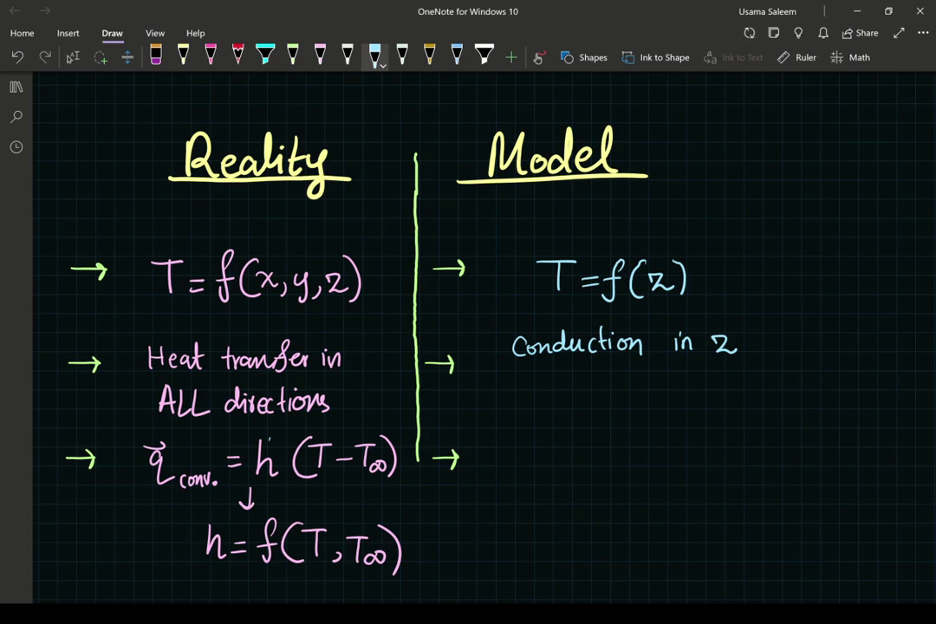
Write 'Convection in x' on the line beneath it
{"action": "mouse_move", "coordinate": [519, 363]}
{"action": "left_mouse_down"}
{"action": "mouse_move", "coordinate": [519, 381]}
{"action": "mouse_move", "coordinate": [561, 371]}
{"action": "left_mouse_up"}
{"action": "left_click_drag", "start_coordinate": [565, 376], "coordinate": [587, 381]}
{"action": "mouse_move", "coordinate": [597, 361]}
{"action": "left_mouse_down"}
{"action": "mouse_move", "coordinate": [594, 382]}
{"action": "mouse_move", "coordinate": [621, 376]}
{"action": "left_mouse_up"}
{"action": "mouse_move", "coordinate": [626, 382]}
{"action": "left_mouse_down"}
{"action": "mouse_move", "coordinate": [662, 370]}
{"action": "mouse_move", "coordinate": [661, 382]}
{"action": "left_mouse_up"}
{"action": "left_click_drag", "start_coordinate": [670, 382], "coordinate": [704, 382]}
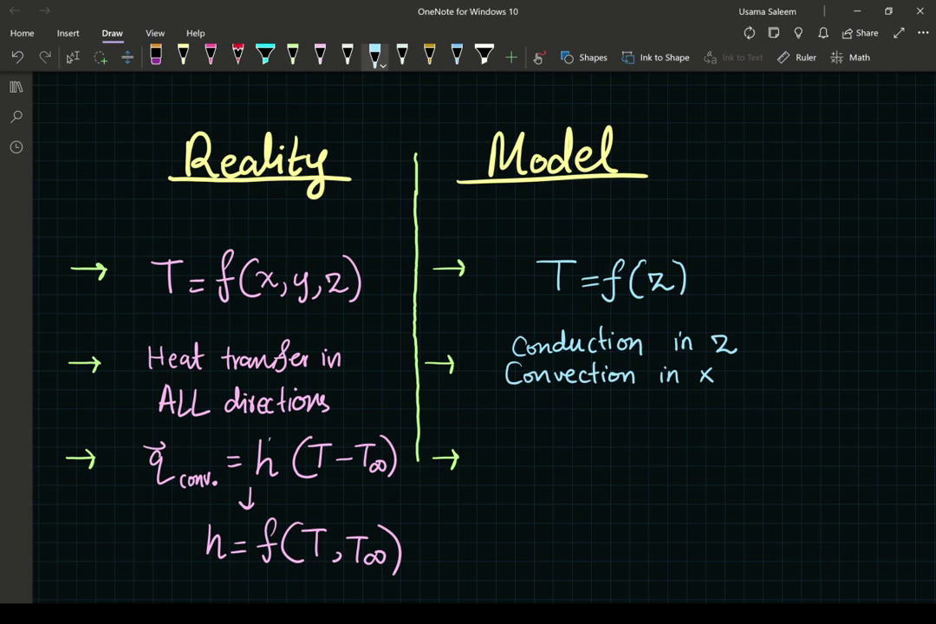
After checking the fin diagram, write 'No heat transfer in y' as the third light-blue Model line
{"action": "scroll", "coordinate": [468, 329], "scroll_direction": "up", "scroll_amount": 6}
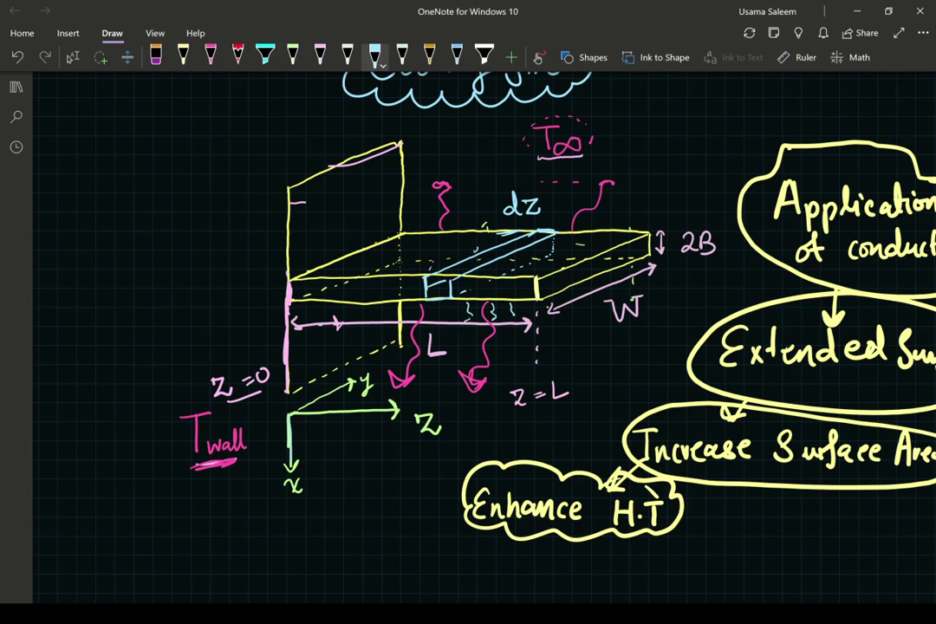
{"action": "scroll", "coordinate": [486, 338], "scroll_direction": "down", "scroll_amount": 10}
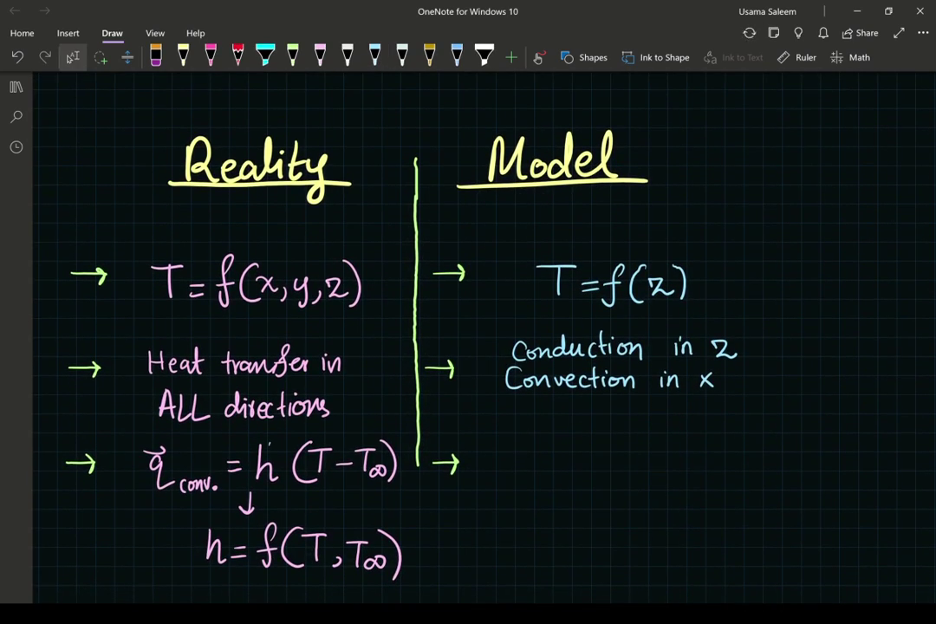
{"action": "mouse_move", "coordinate": [496, 421]}
{"action": "left_mouse_down"}
{"action": "mouse_move", "coordinate": [510, 405]}
{"action": "mouse_move", "coordinate": [517, 414]}
{"action": "mouse_move", "coordinate": [591, 418]}
{"action": "left_mouse_up"}
{"action": "mouse_move", "coordinate": [597, 401]}
{"action": "left_mouse_down"}
{"action": "mouse_move", "coordinate": [597, 418]}
{"action": "mouse_move", "coordinate": [602, 406]}
{"action": "left_mouse_up"}
{"action": "mouse_move", "coordinate": [610, 401]}
{"action": "left_mouse_down"}
{"action": "mouse_move", "coordinate": [610, 418]}
{"action": "mouse_move", "coordinate": [620, 408]}
{"action": "left_mouse_up"}
{"action": "left_click_drag", "start_coordinate": [629, 409], "coordinate": [644, 418]}
{"action": "mouse_move", "coordinate": [652, 410]}
{"action": "left_mouse_down"}
{"action": "mouse_move", "coordinate": [647, 418]}
{"action": "mouse_move", "coordinate": [656, 419]}
{"action": "mouse_move", "coordinate": [683, 411]}
{"action": "left_mouse_up"}
{"action": "left_click_drag", "start_coordinate": [706, 407], "coordinate": [751, 430]}
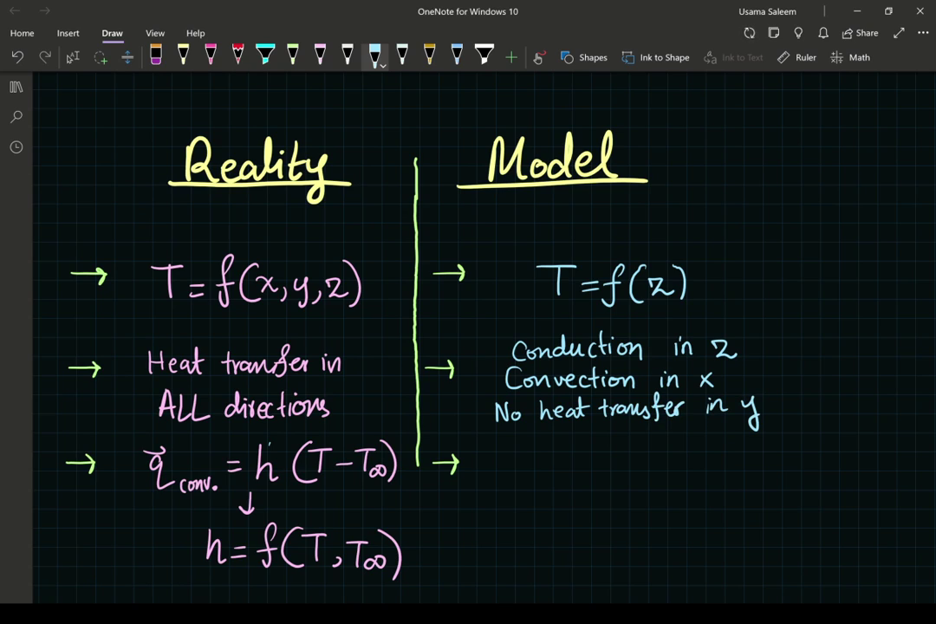
{"action": "left_click", "coordinate": [72, 57]}
{"action": "scroll", "coordinate": [468, 338], "scroll_direction": "down", "scroll_amount": 1}
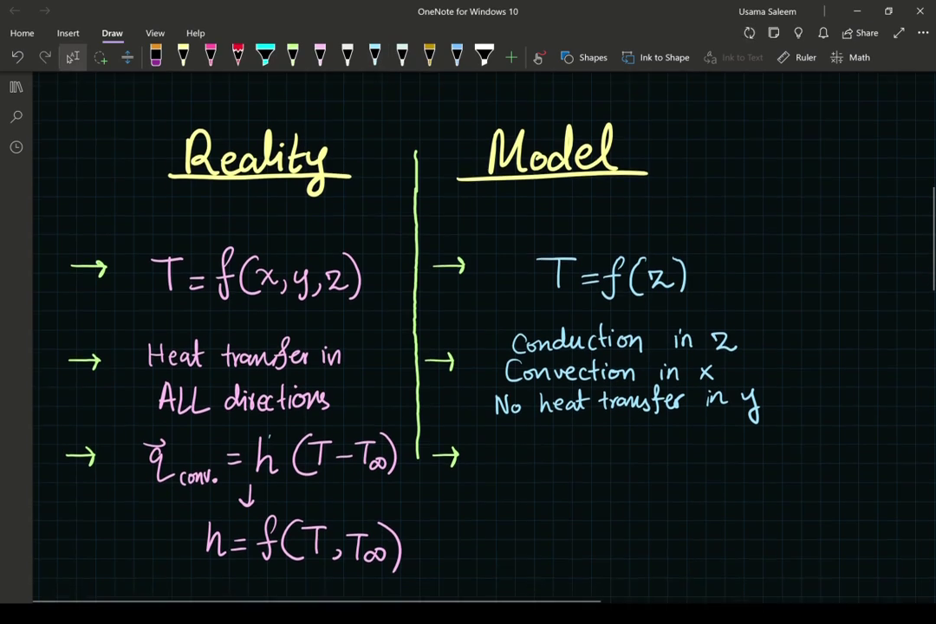
{"action": "left_click", "coordinate": [375, 57]}
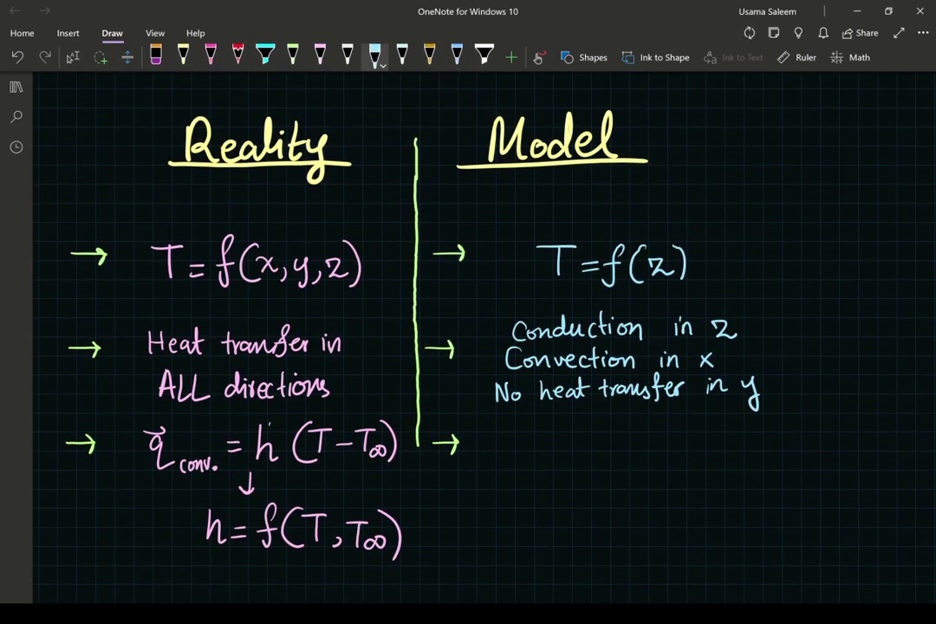